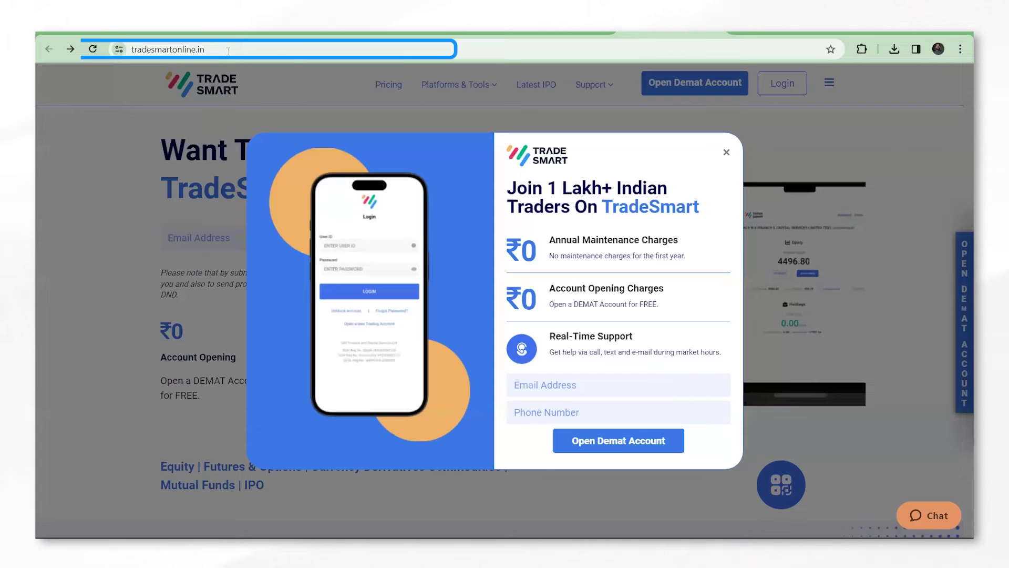
# Step: Close the Join TradeSmart popup and show the Platforms & Tools dropdown
pyautogui.click(727, 152)
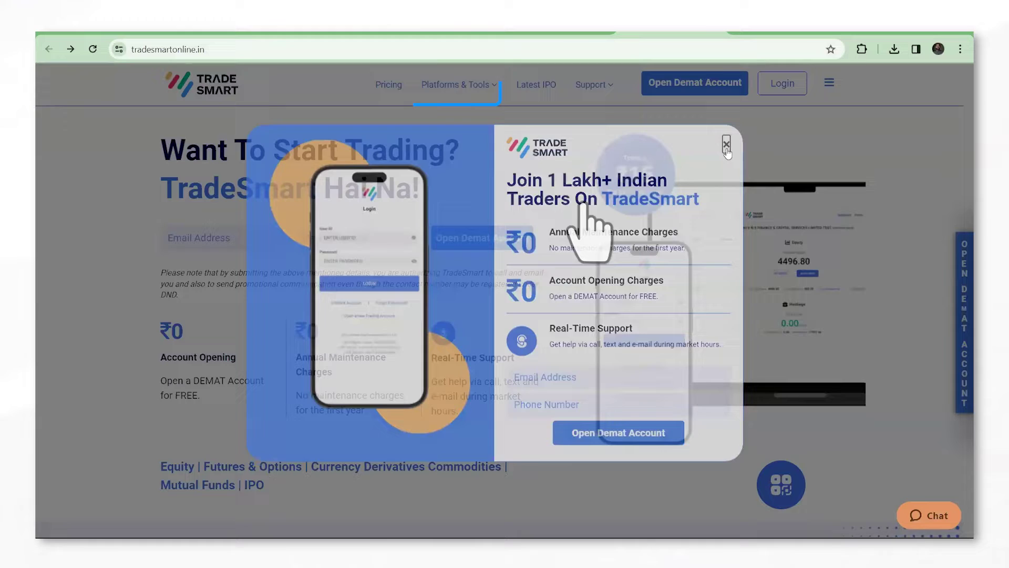
pyautogui.click(472, 84)
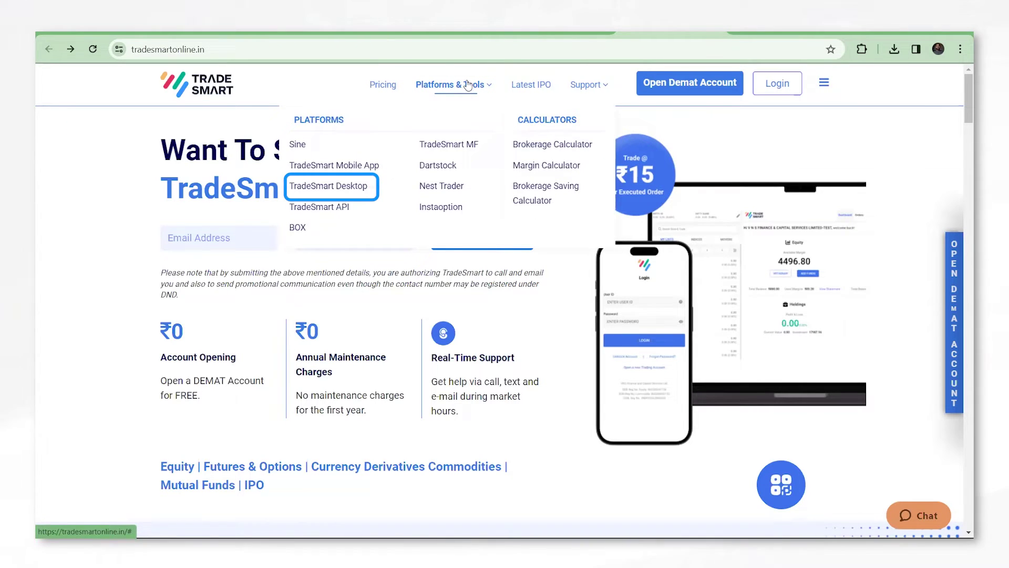
# Step: Download the TradeSmart Desktop application from its product page
pyautogui.click(342, 191)
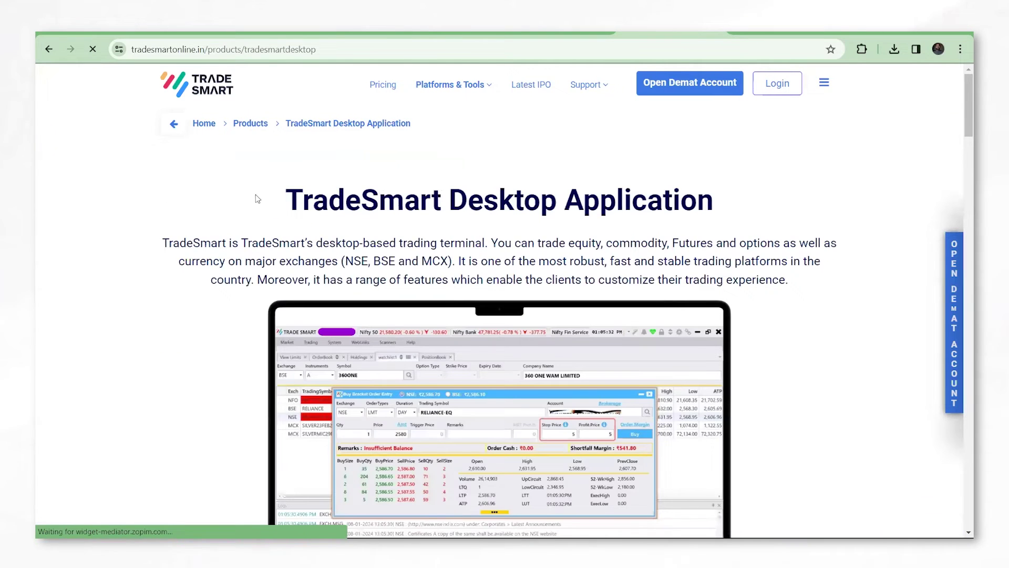
pyautogui.moveTo(261, 213); pyautogui.dragTo(728, 210)
pyautogui.scroll(-1, 547, 166)
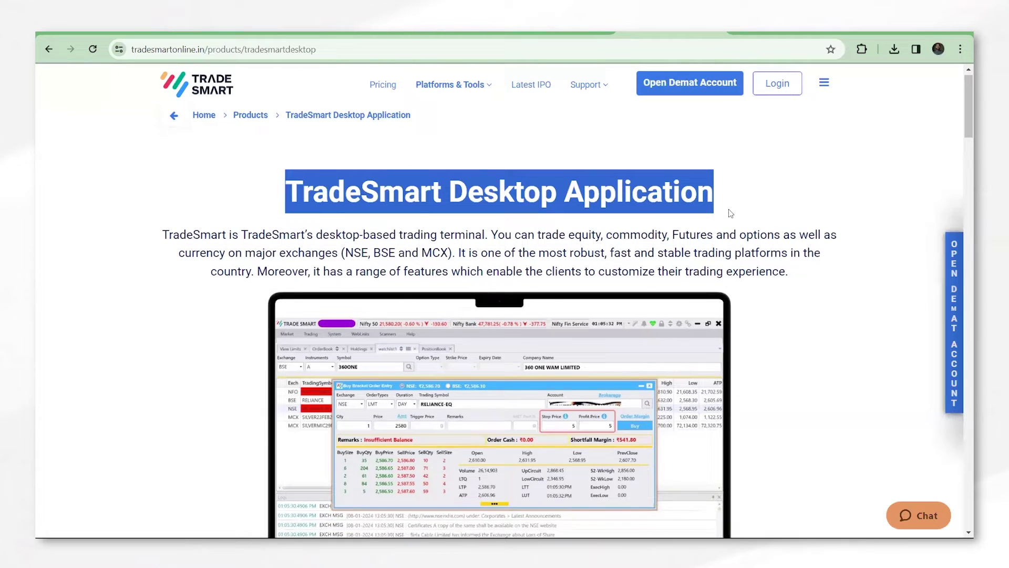
pyautogui.scroll(-10, 547, 166)
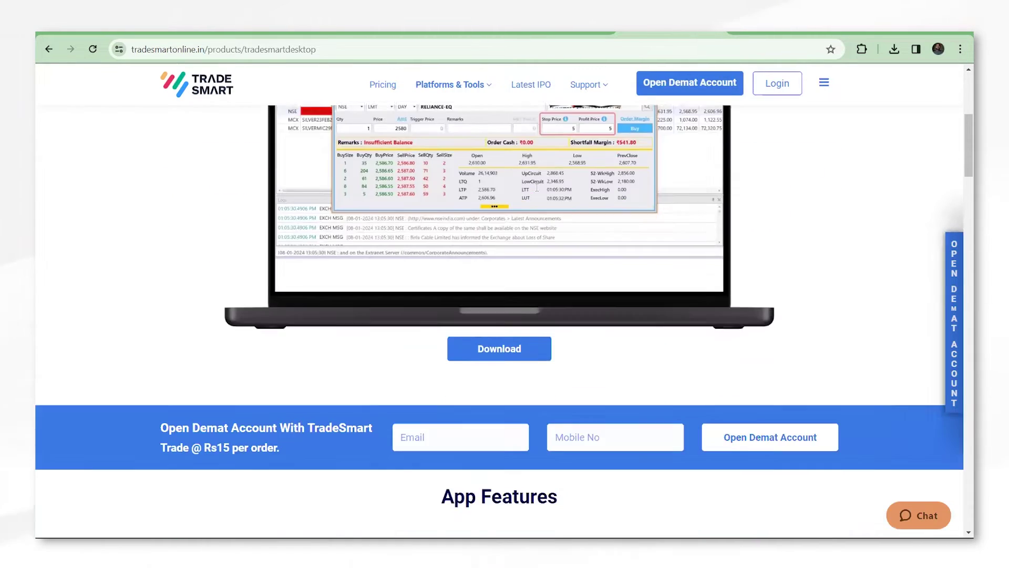
pyautogui.scroll(2, 537, 187)
pyautogui.click(504, 227)
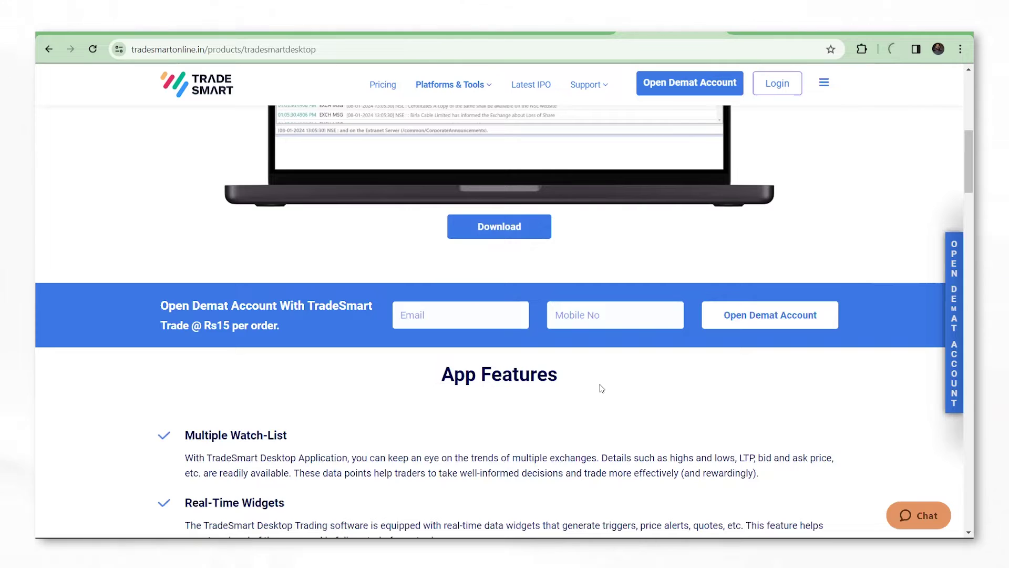
# Step: Run the downloaded TradeSmart installer and bring up the login window
pyautogui.click(893, 49)
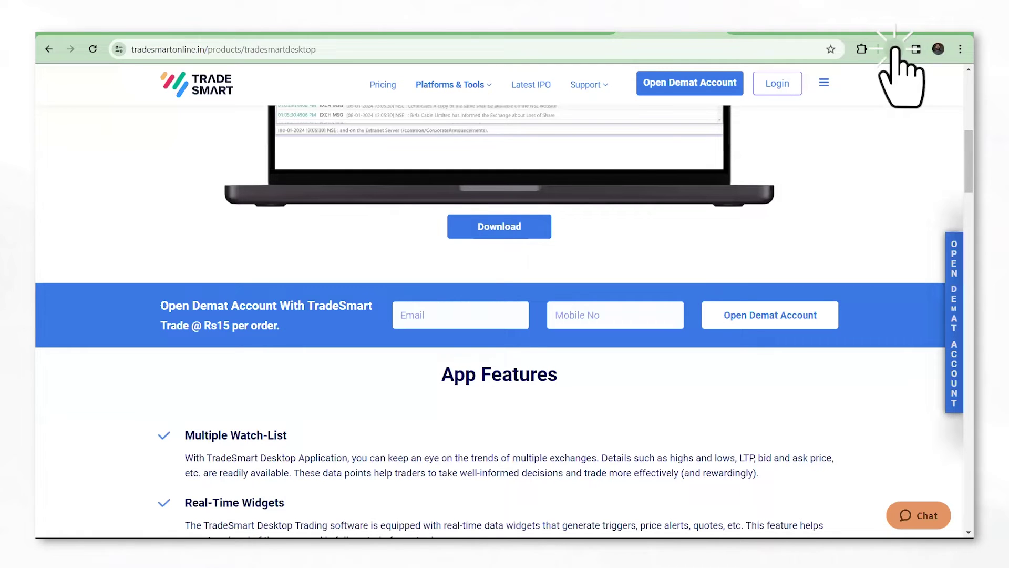
pyautogui.click(894, 49)
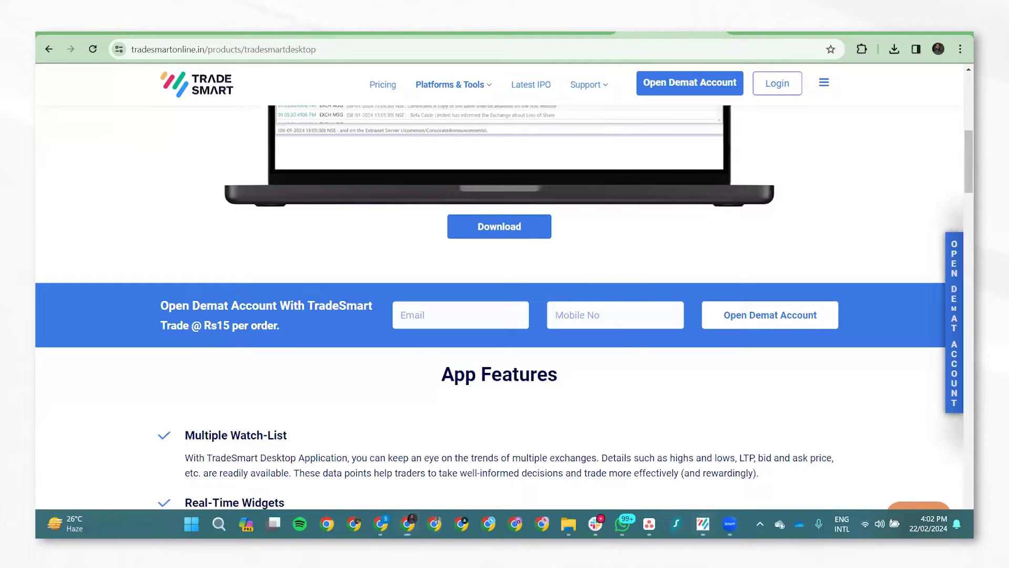
pyautogui.click(703, 524)
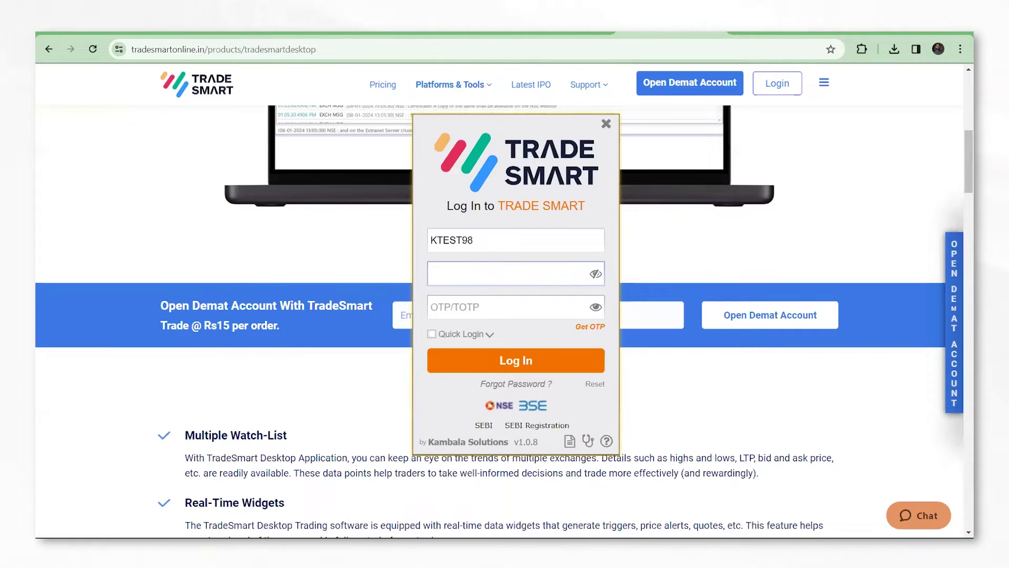
# Step: Copy the user ID and temporary login password from the TradeSmart credentials e-mail
pyautogui.click(380, 523)
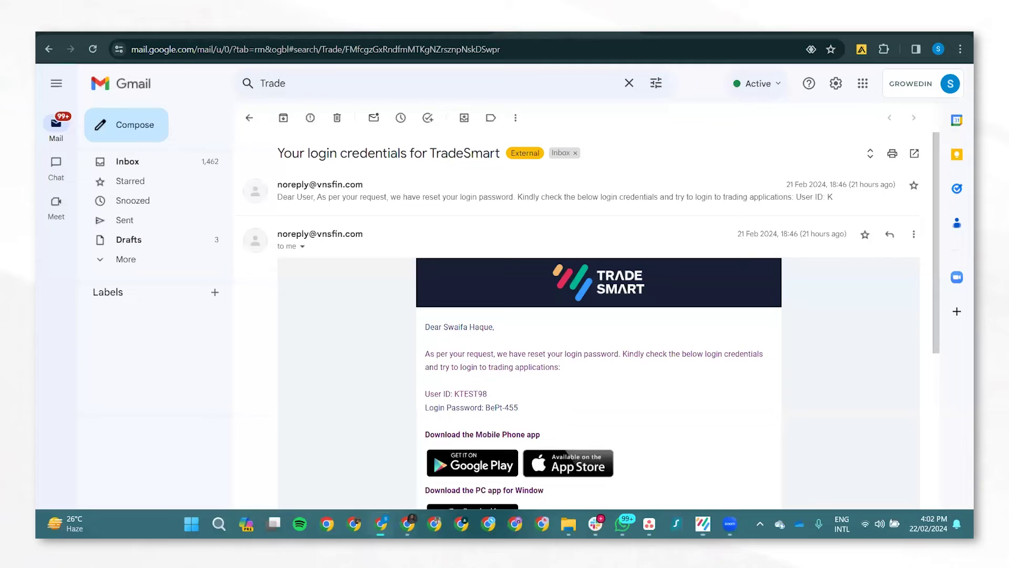
pyautogui.scroll(-2, 362, 327)
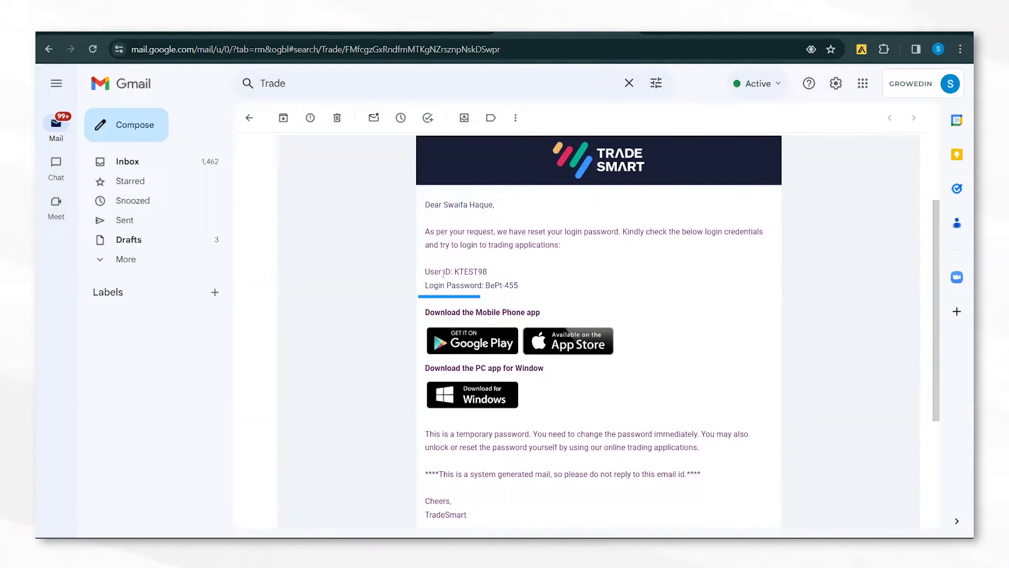
pyautogui.moveTo(424, 272); pyautogui.dragTo(484, 270)
pyautogui.moveTo(425, 285); pyautogui.dragTo(519, 293)
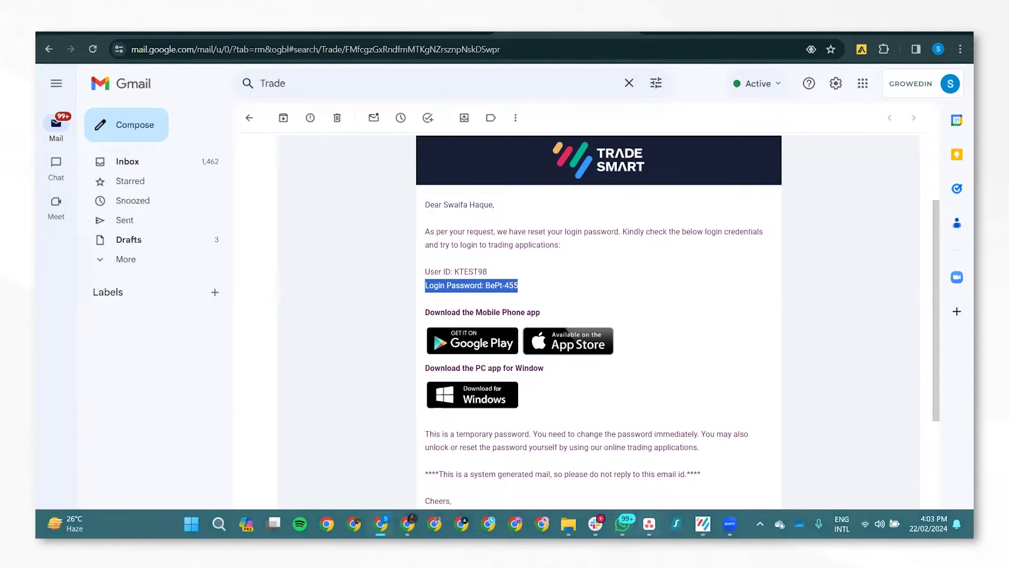
pyautogui.click(705, 523)
# Step: Enter the account password and request an OTP, confirming no TOTP app is registered
pyautogui.click(508, 277)
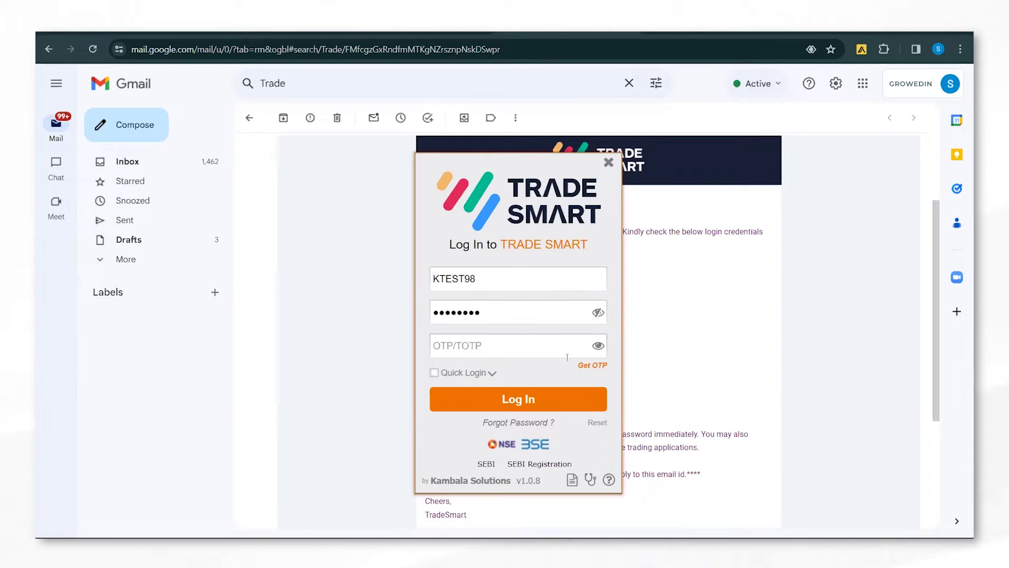
pyautogui.click(592, 365)
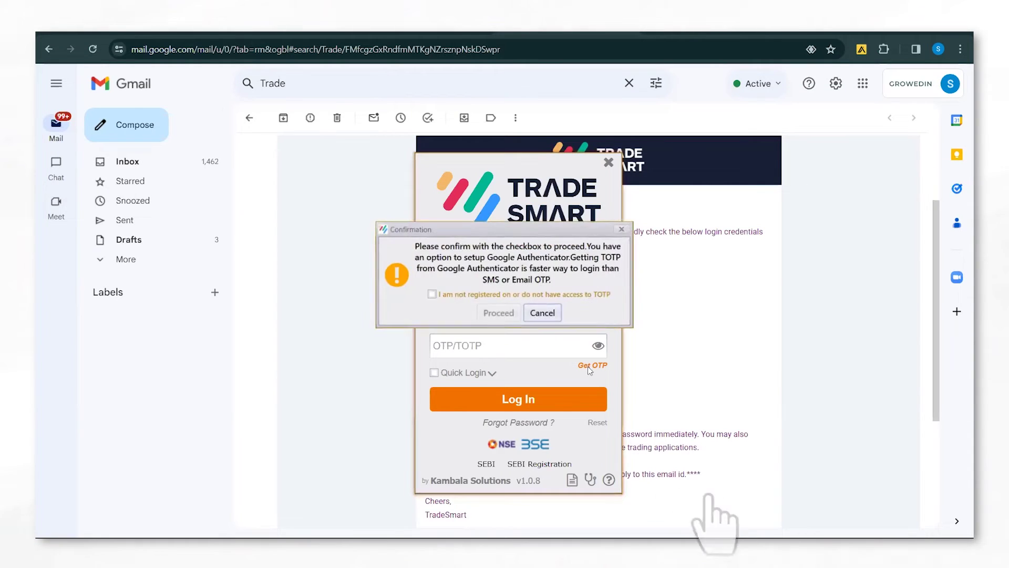
pyautogui.click(430, 295)
pyautogui.click(494, 313)
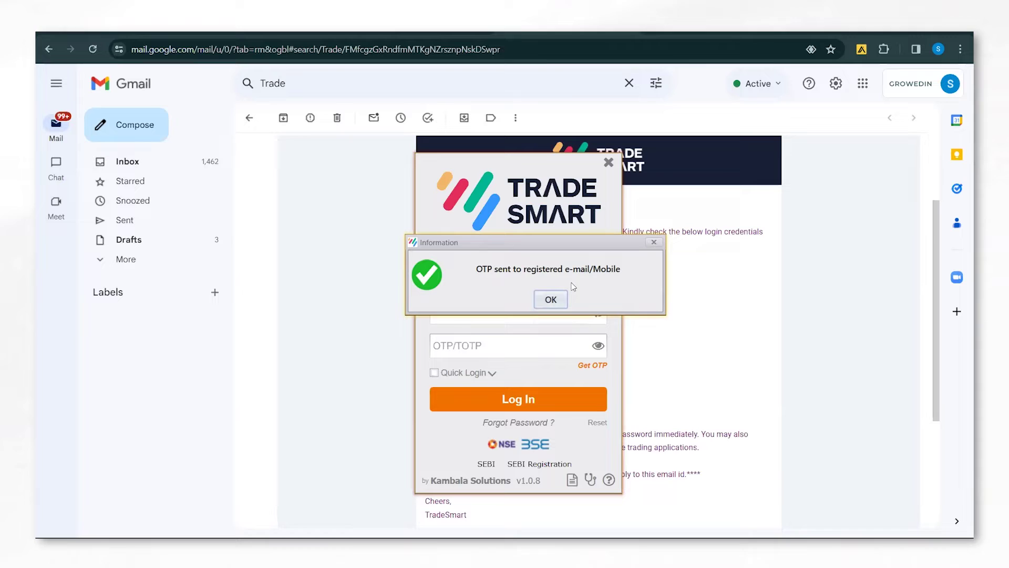
pyautogui.click(551, 299)
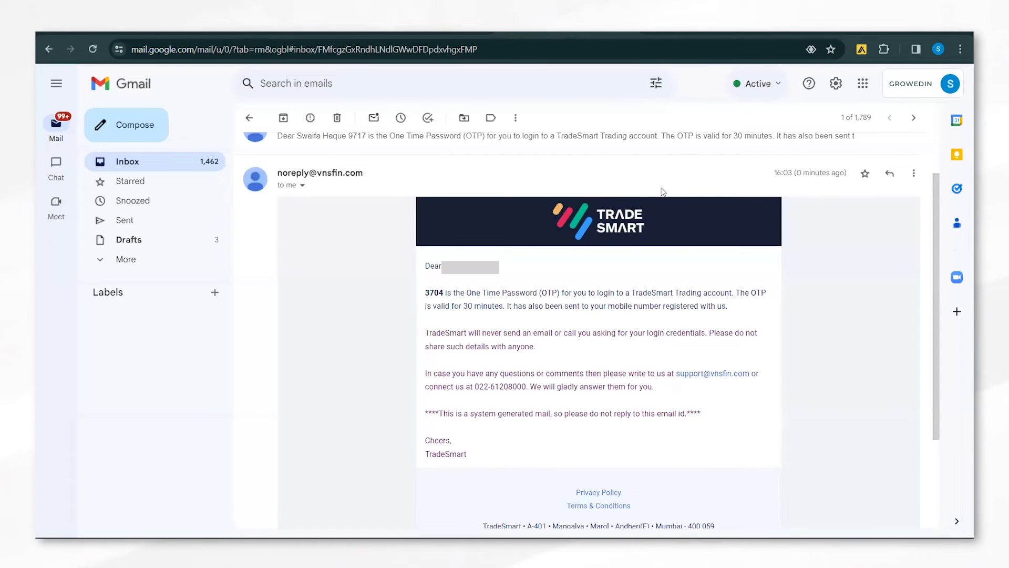
# Step: Enter the one-time password from the e-mail into OTP/TOTP and log in
pyautogui.scroll(-1, 663, 192)
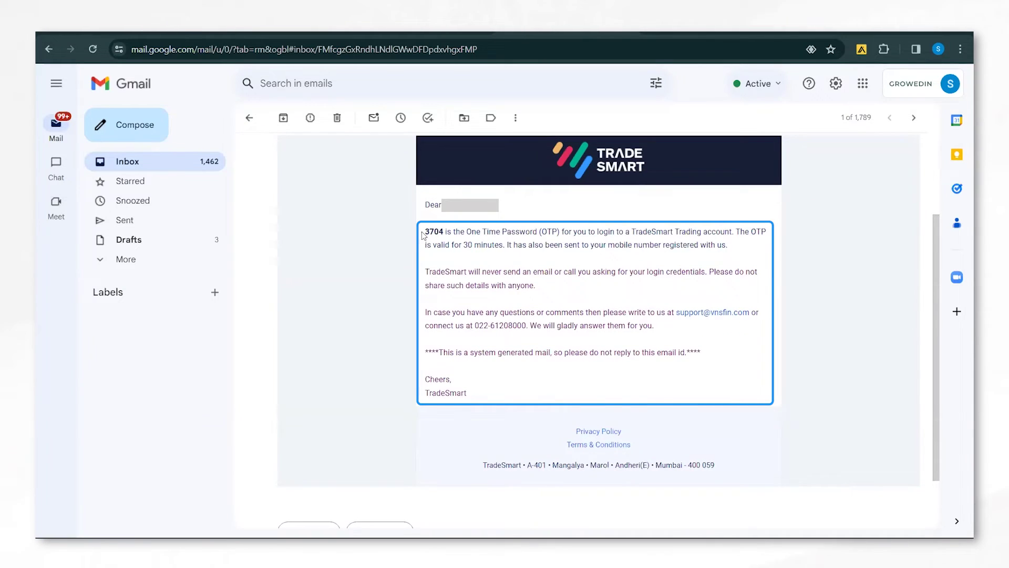
pyautogui.moveTo(423, 235); pyautogui.dragTo(445, 231)
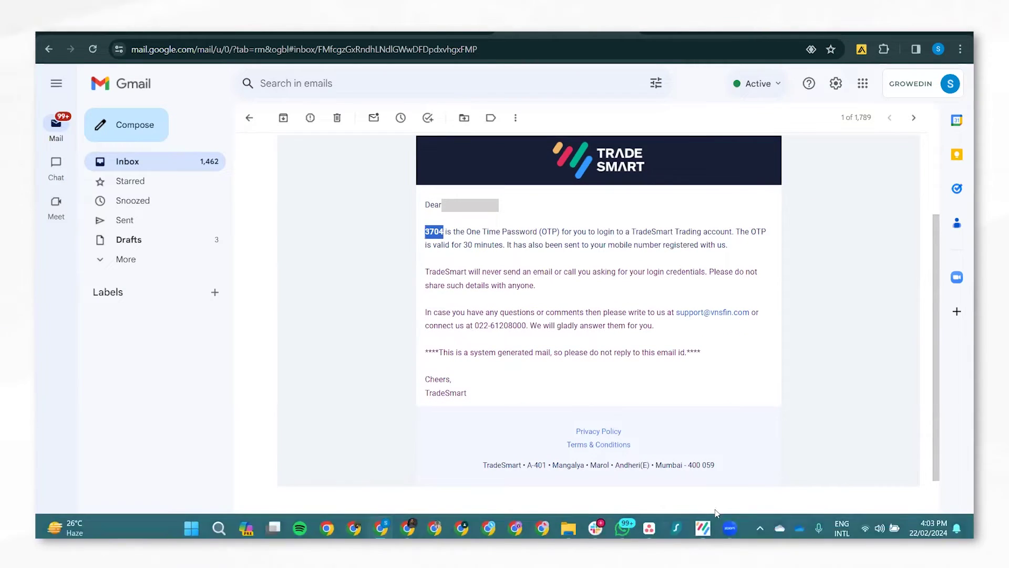
pyautogui.click(703, 532)
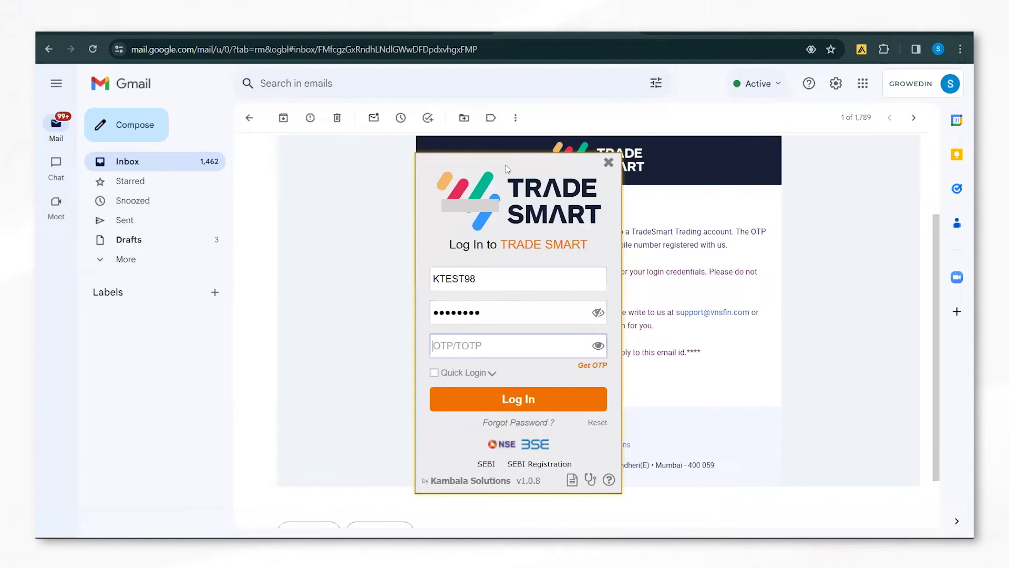
pyautogui.moveTo(508, 164); pyautogui.dragTo(641, 146)
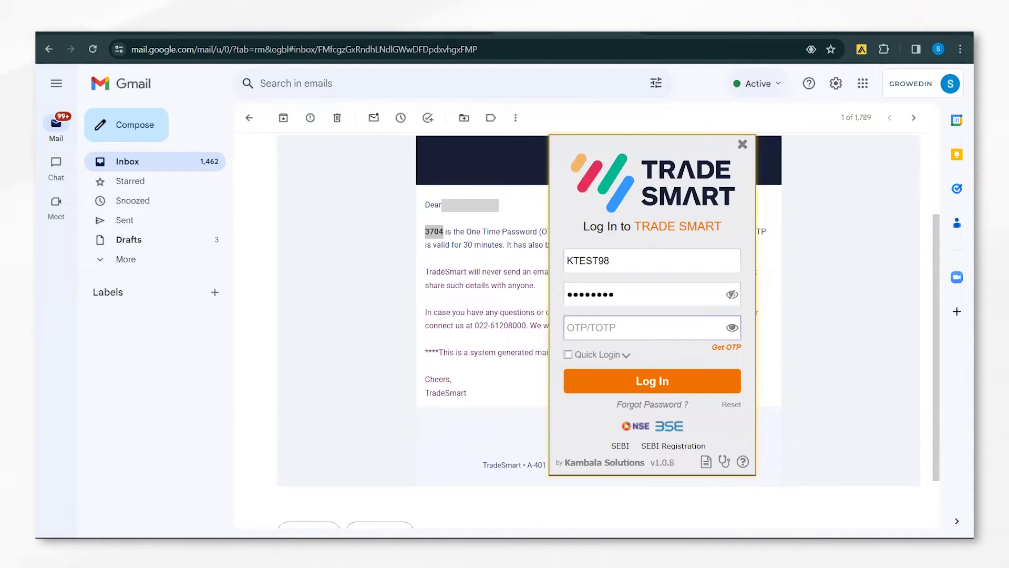
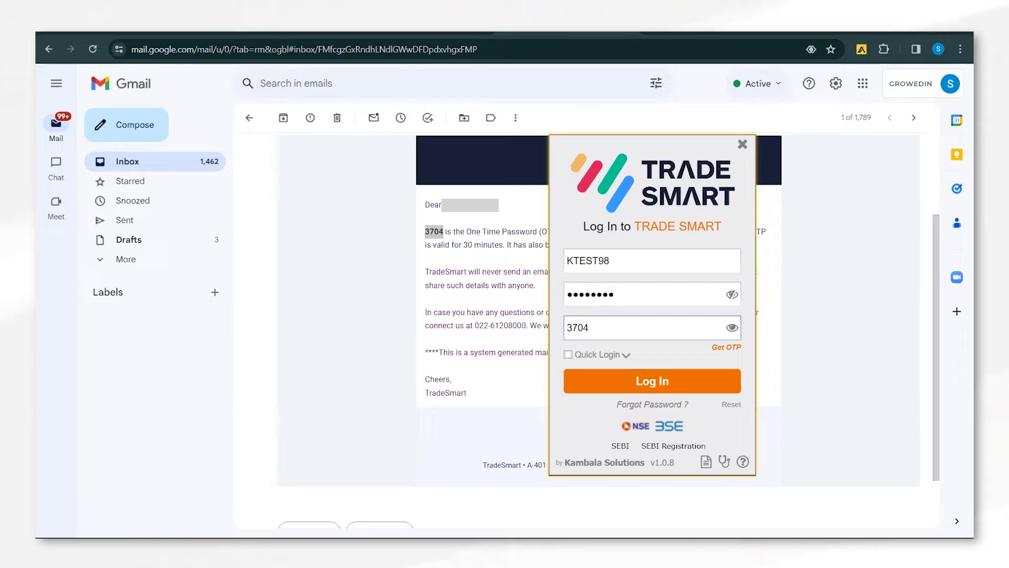
pyautogui.click(623, 377)
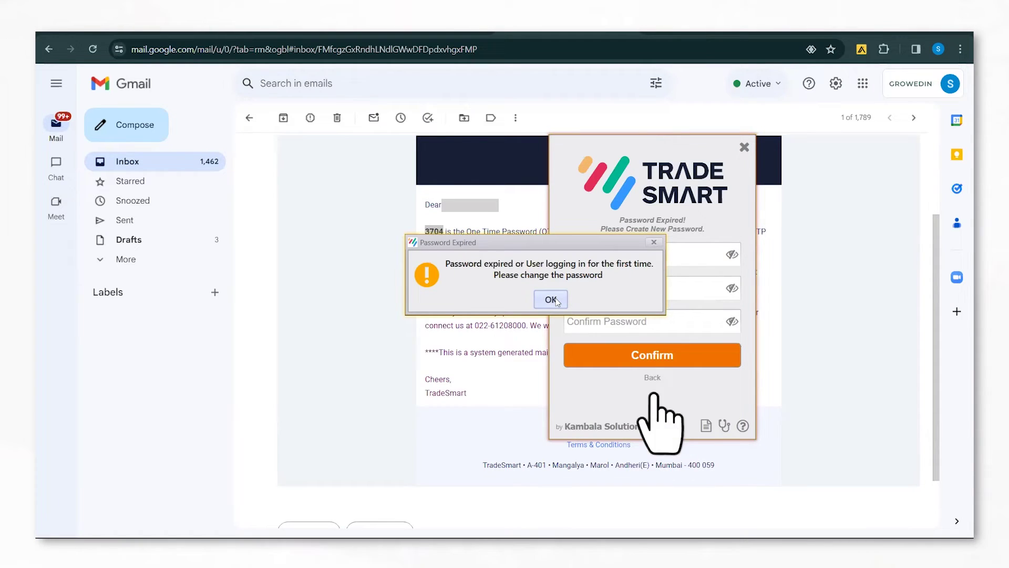
# Step: Change the expired temporary password to a new password and acknowledge the success message
pyautogui.click(552, 299)
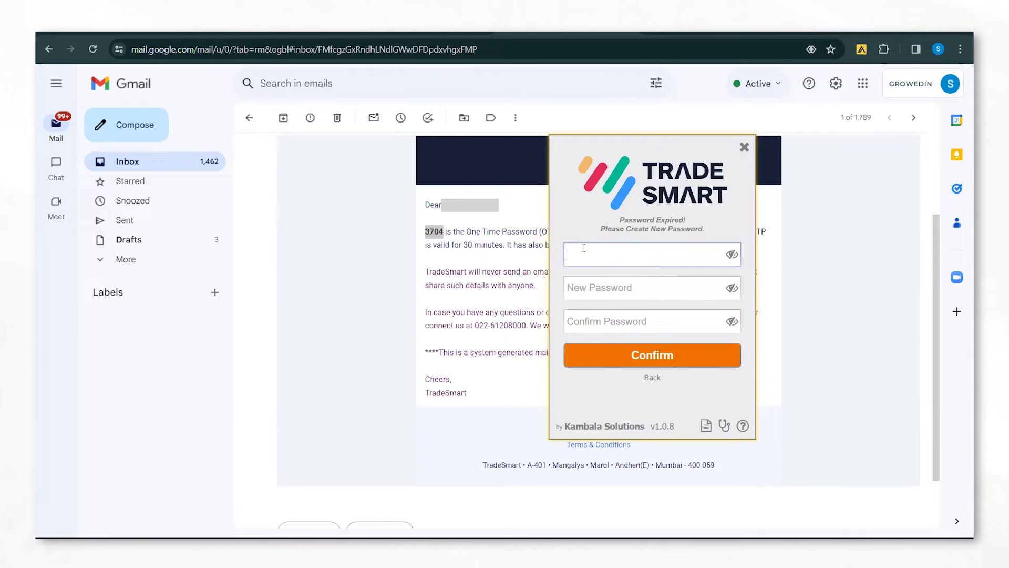
pyautogui.click(579, 283)
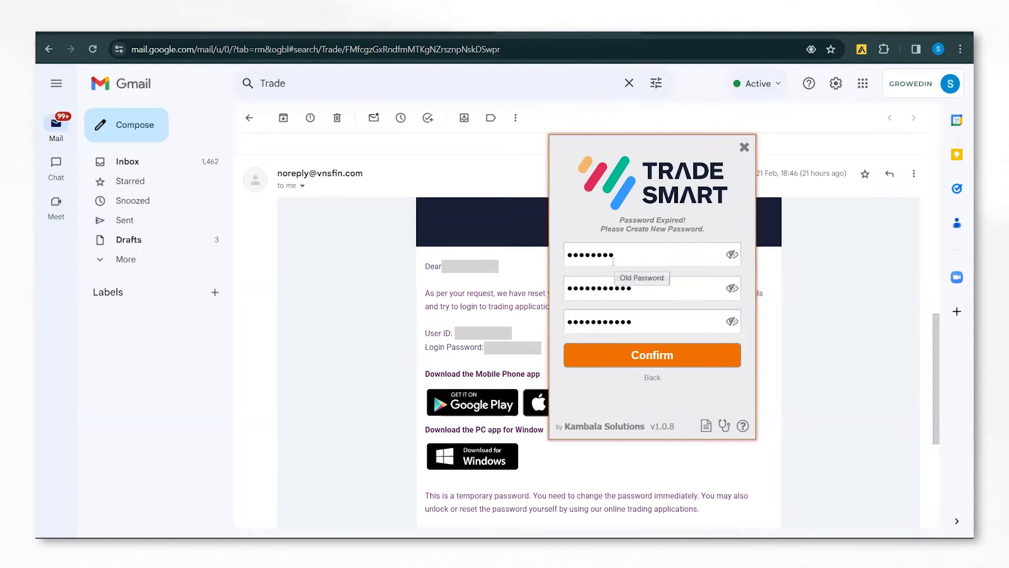
pyautogui.click(623, 352)
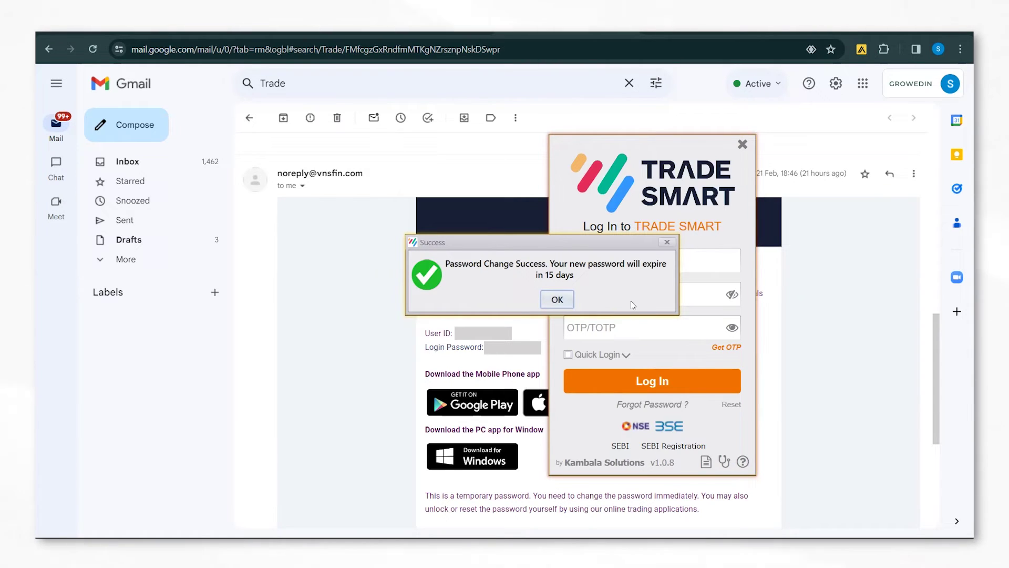
pyautogui.click(557, 299)
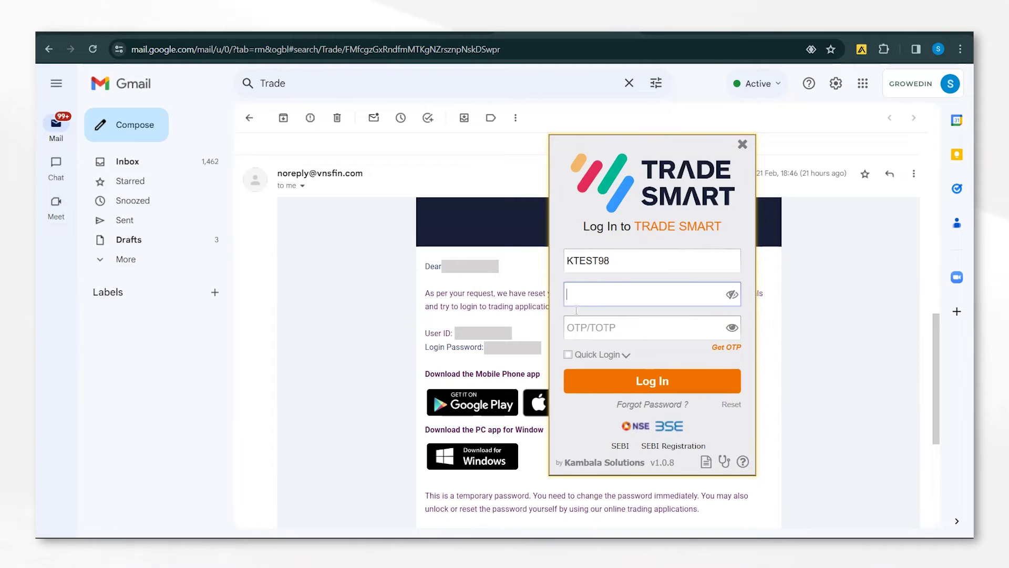
# Step: Open the Forgot Password form, then return to the login form
pyautogui.click(644, 404)
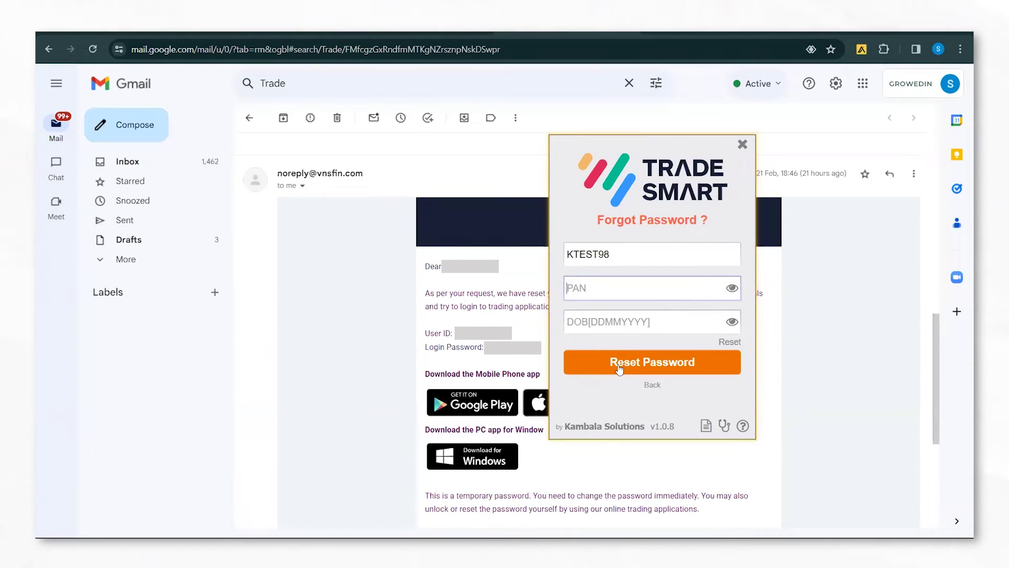
pyautogui.click(650, 385)
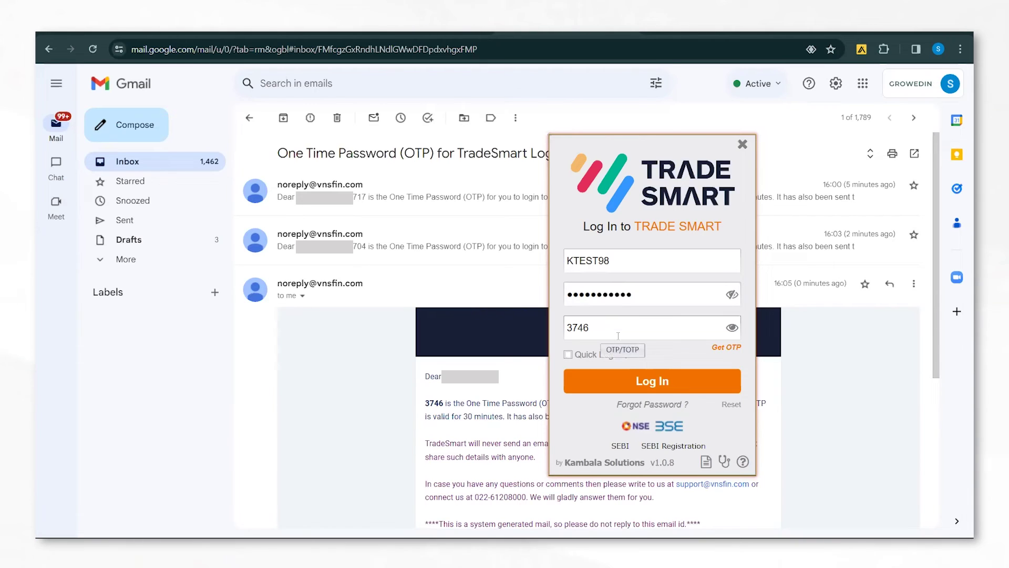
# Step: Log in and load only NSE, NFO, CDS and BCD, excluding BSE and MCX
pyautogui.click(651, 387)
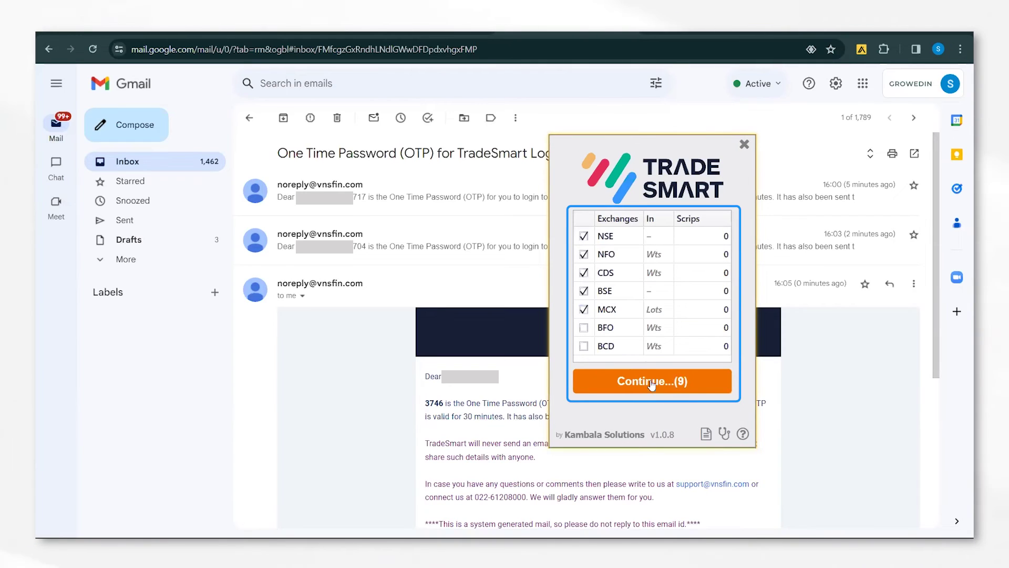
pyautogui.click(587, 329)
pyautogui.click(583, 329)
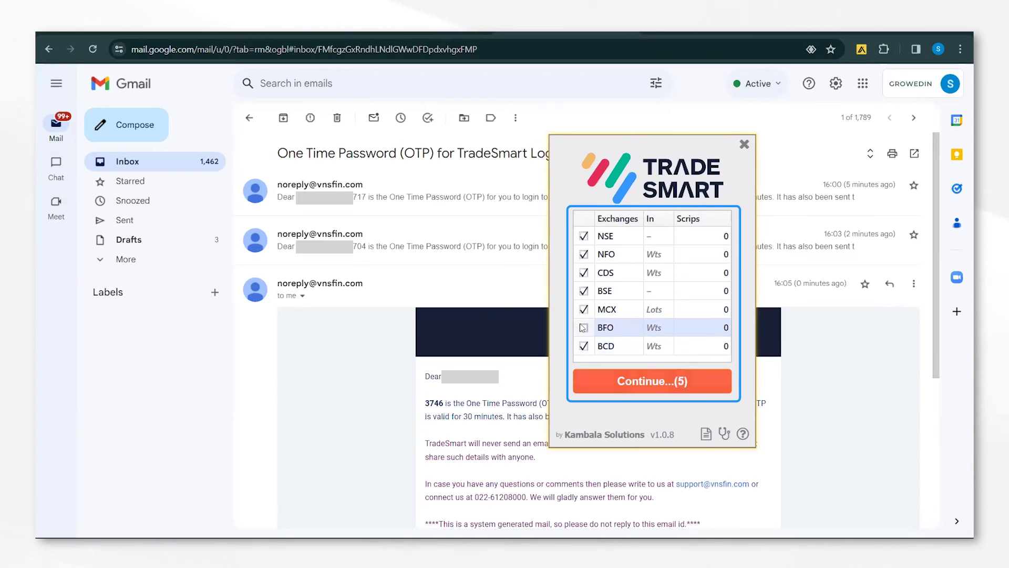
pyautogui.click(583, 290)
pyautogui.click(583, 309)
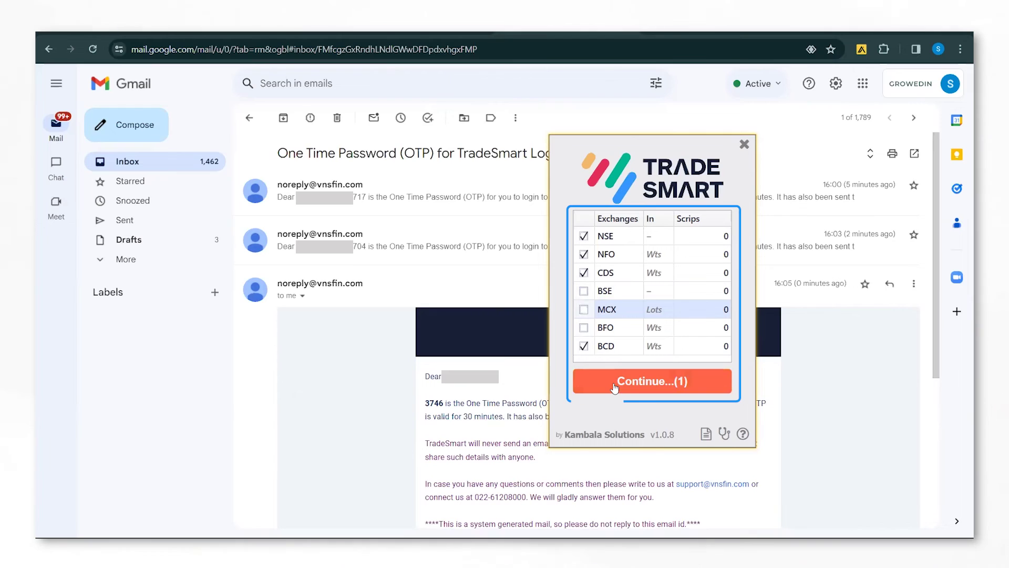
pyautogui.click(614, 388)
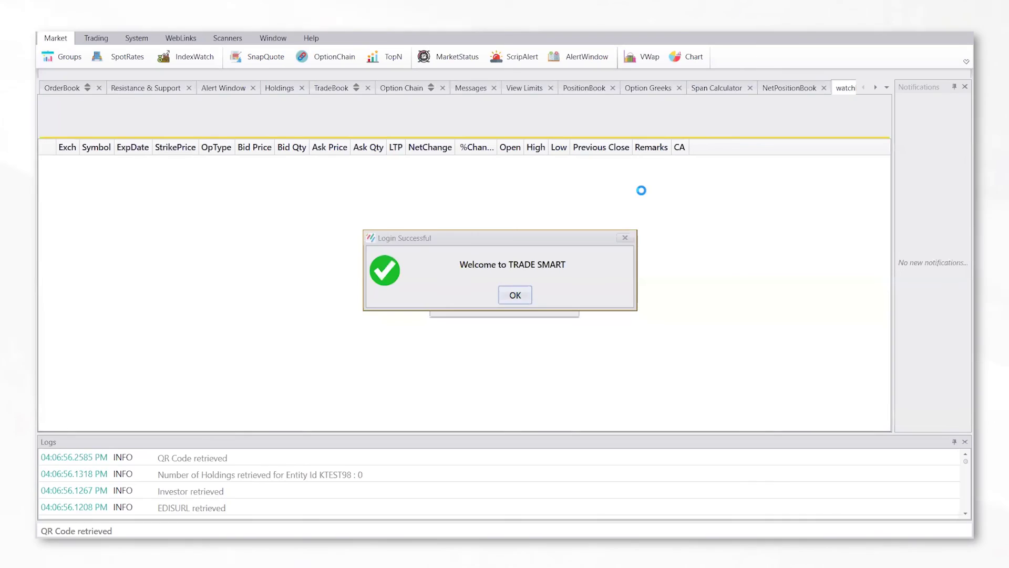
# Step: Acknowledge the Login Successful message and close the TOTP Quick Access prompt
pyautogui.press('Return')
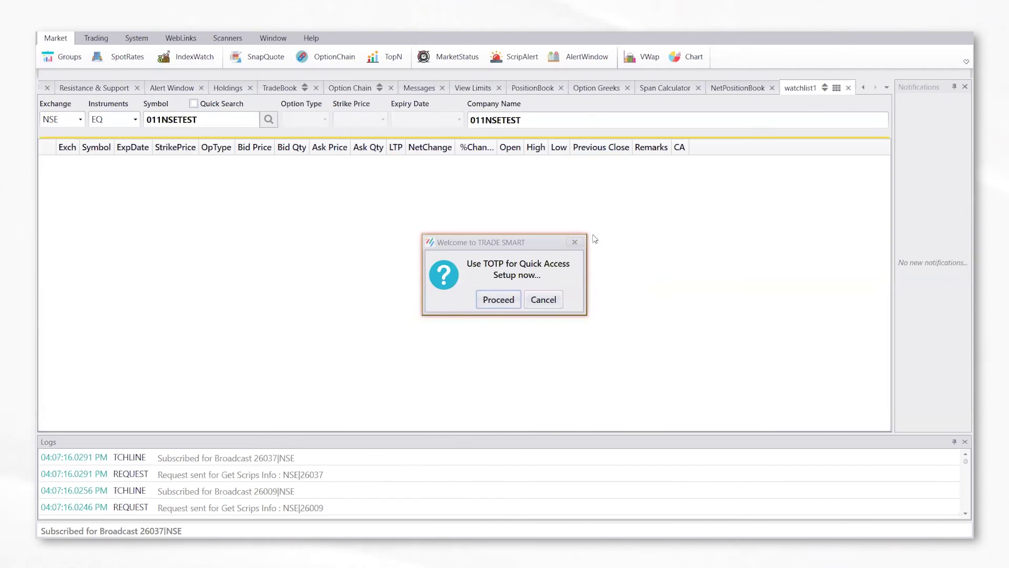
pyautogui.click(575, 243)
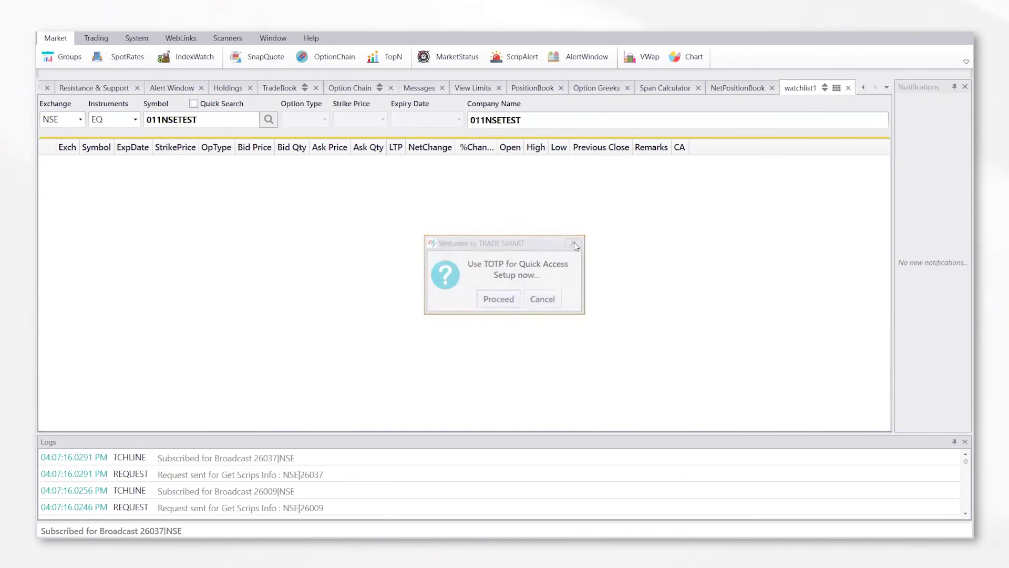